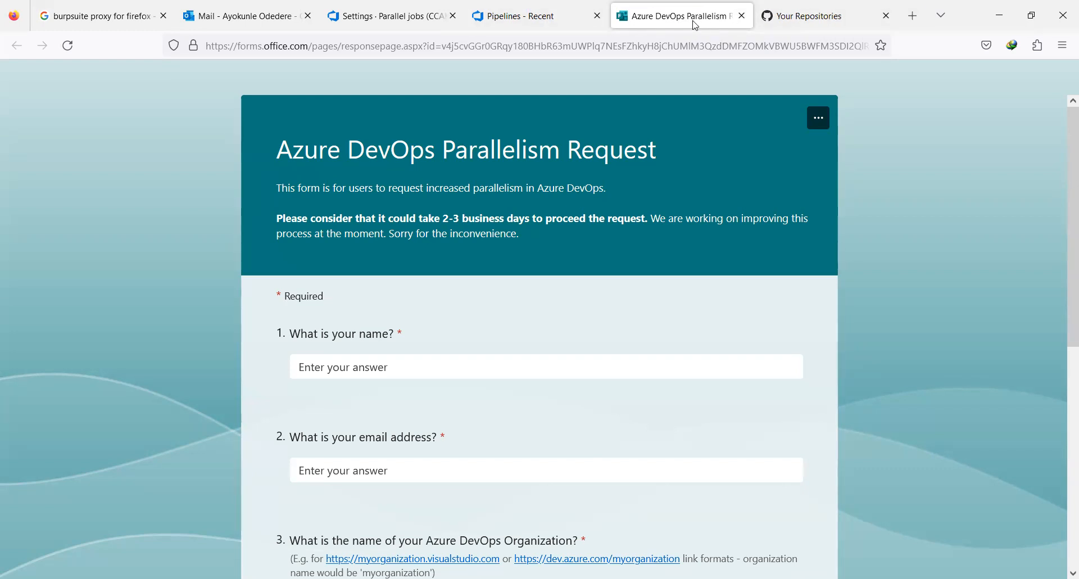
Search Google in a new browser tab for "azure devops parallel jobs".
click(912, 23)
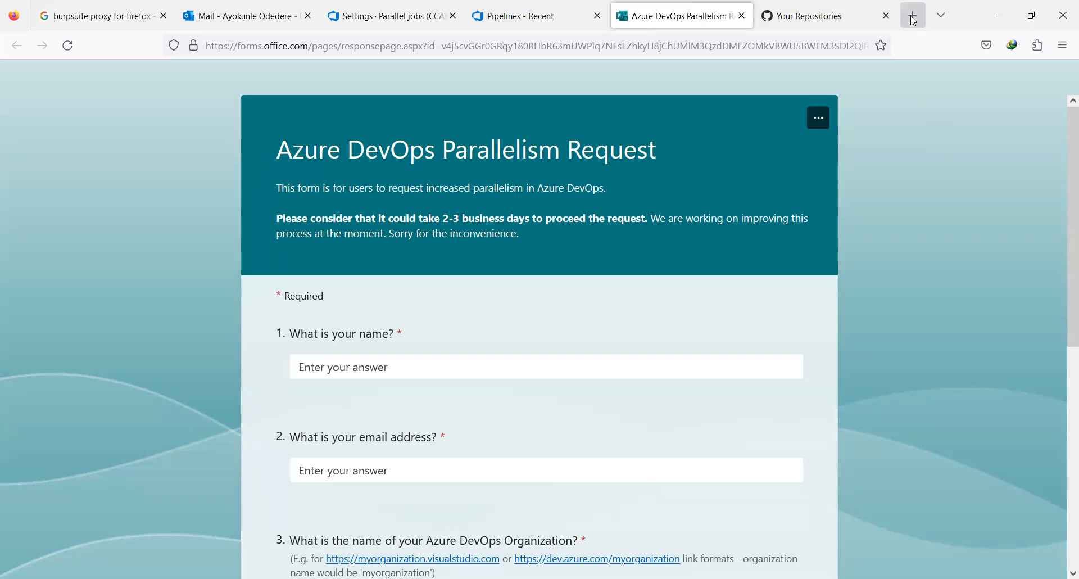
click(728, 51)
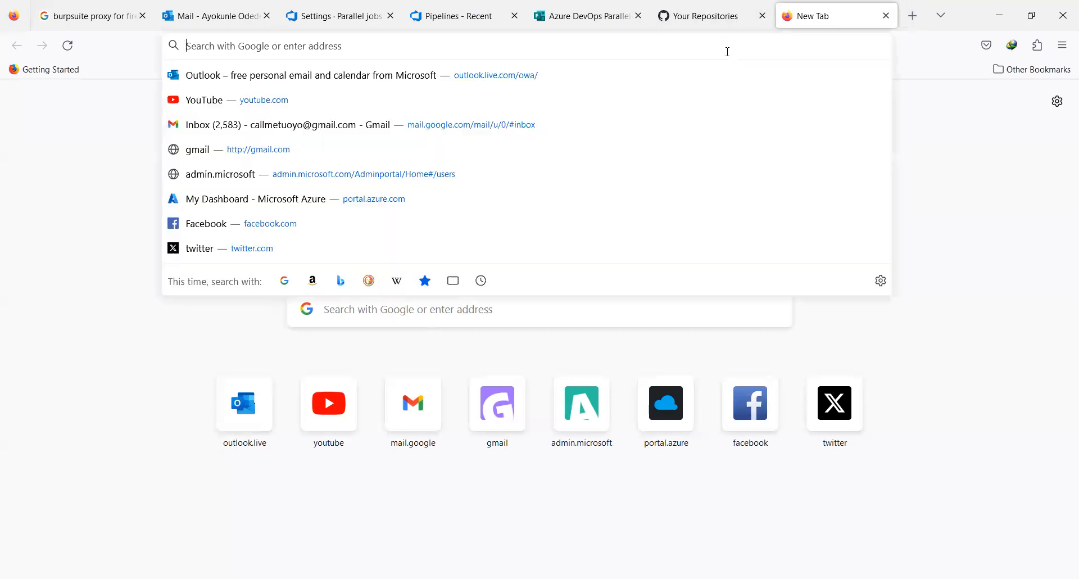
text(azure devops)
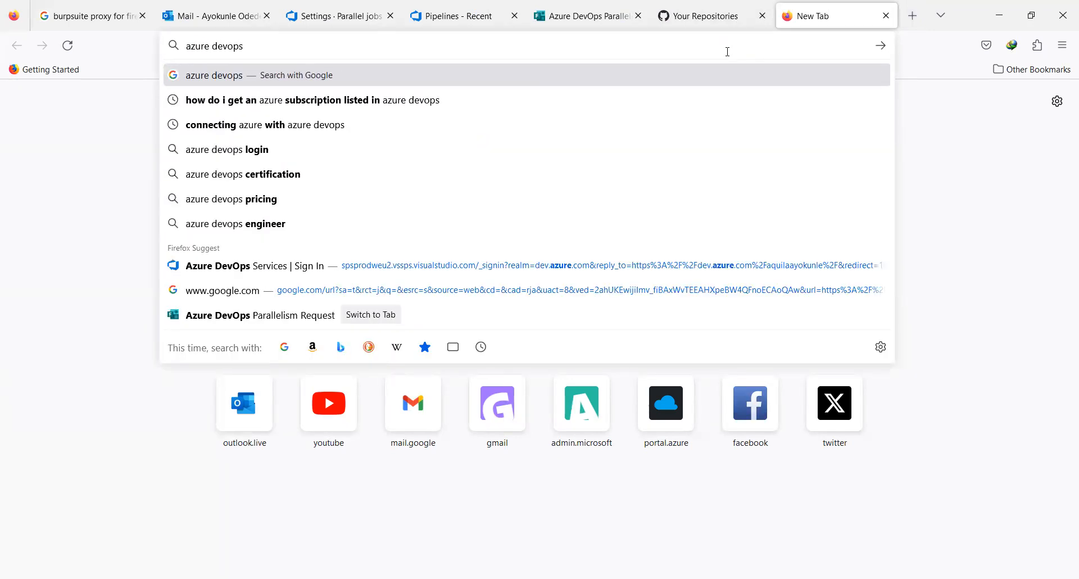
text( parra)
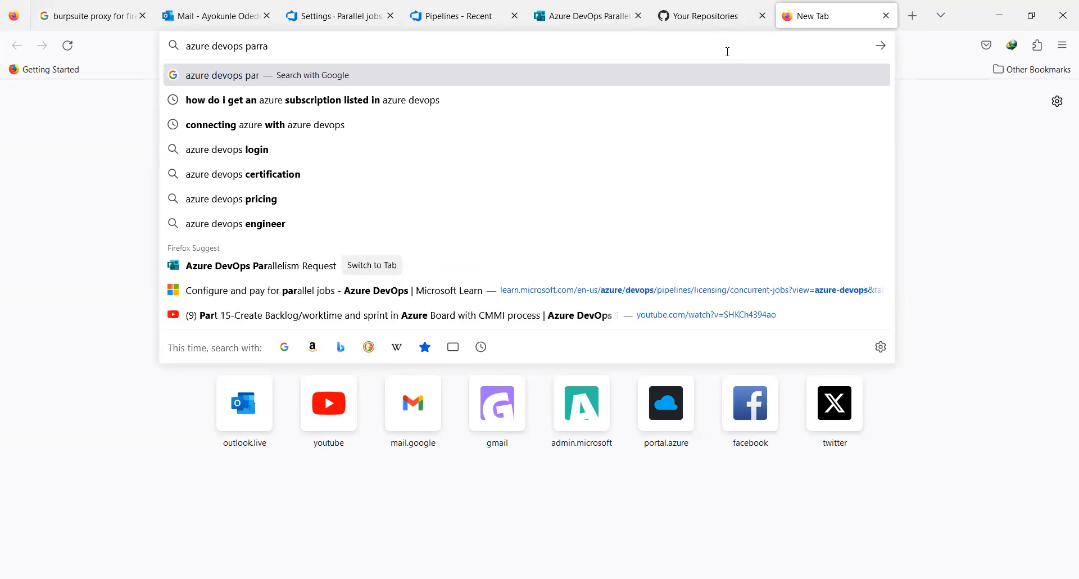
text(lell jobs)
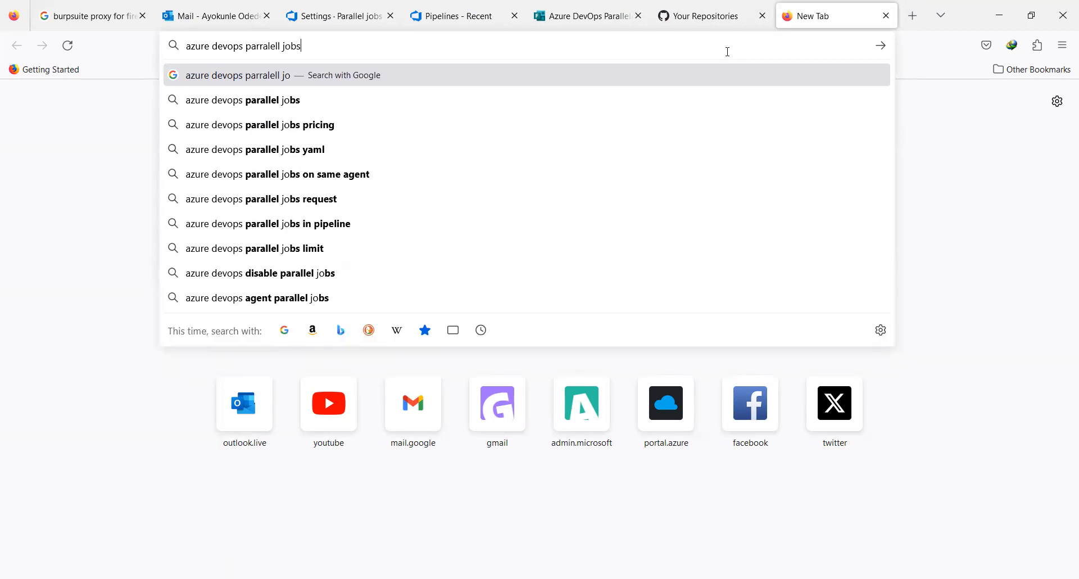
key(Down)
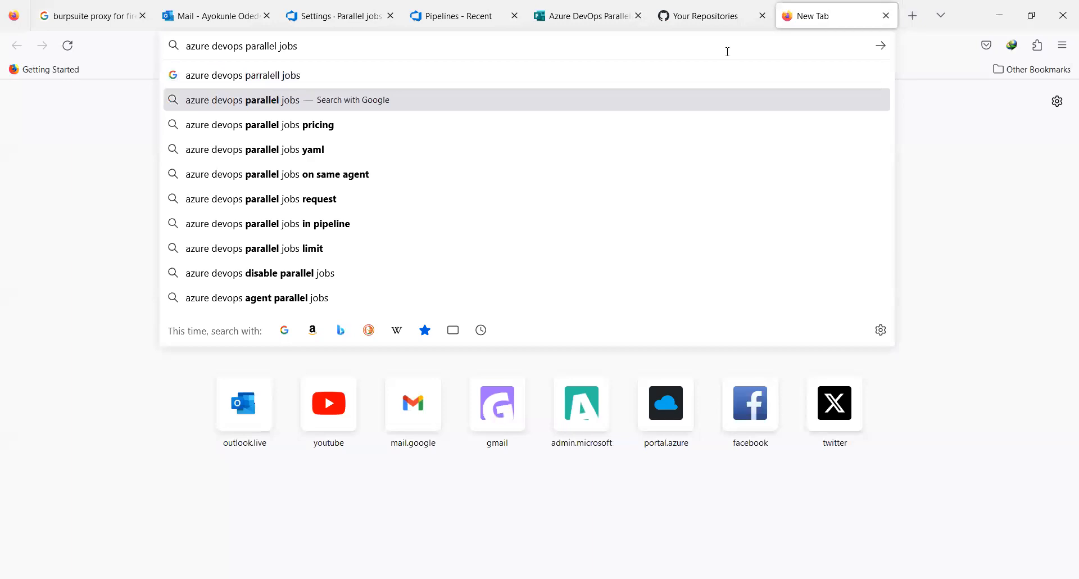
key(Return)
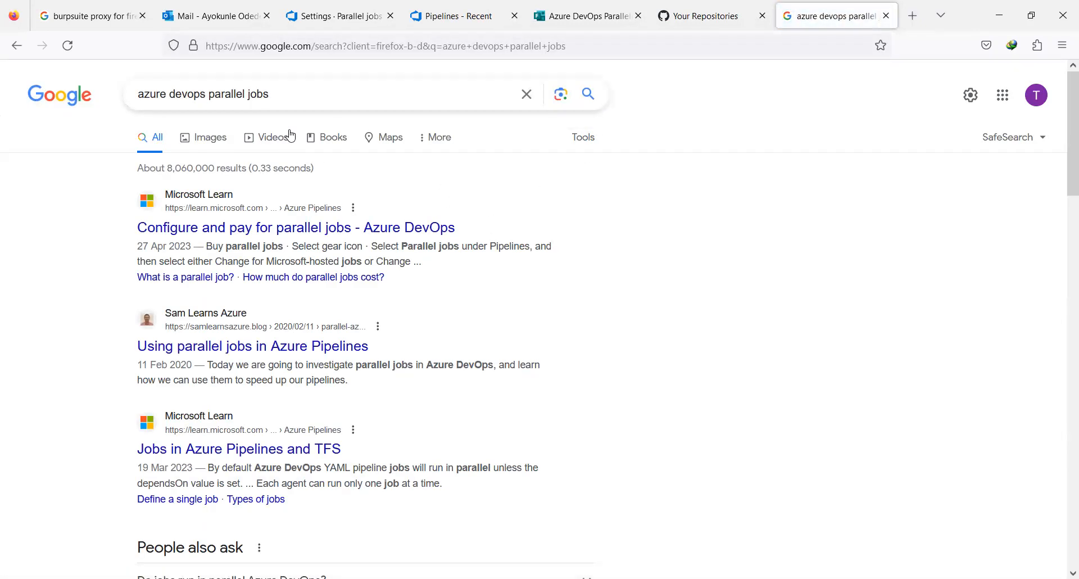
Refine the Google search to "azure devops parallel jobs request".
click(292, 94)
text(request)
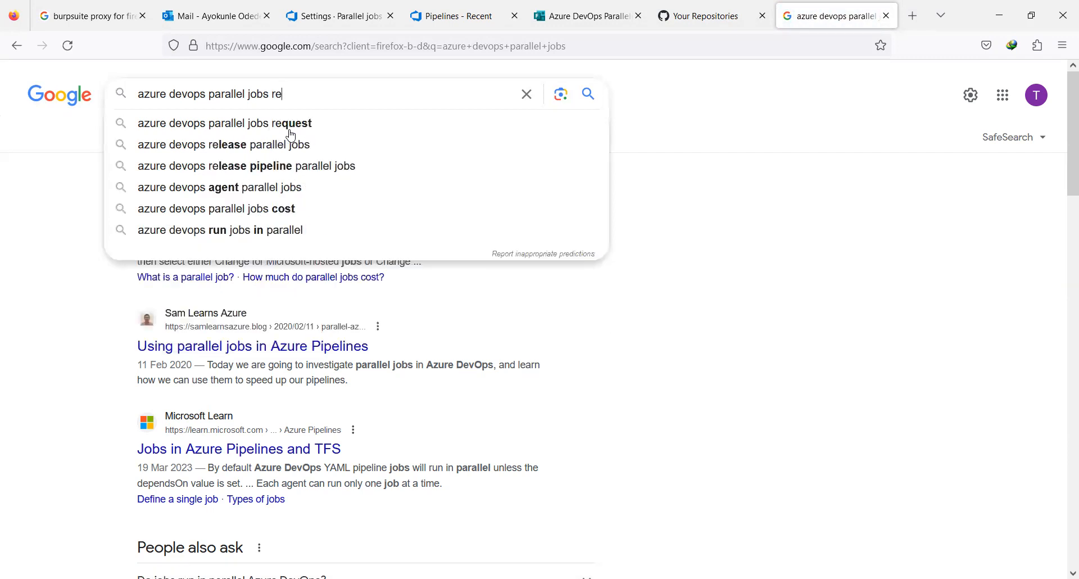
key(Return)
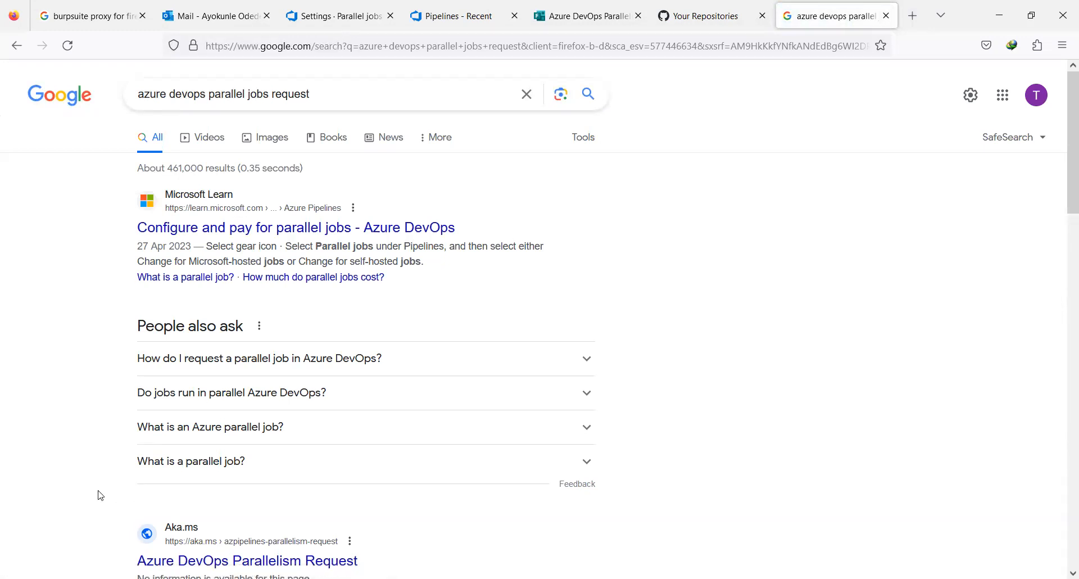
Open the "DevOps Parallel jobs request form - Microsoft Q&A" result in a new tab and look through the question and its answers.
scroll(100, 495, down, 3)
scroll(100, 495, down, 2)
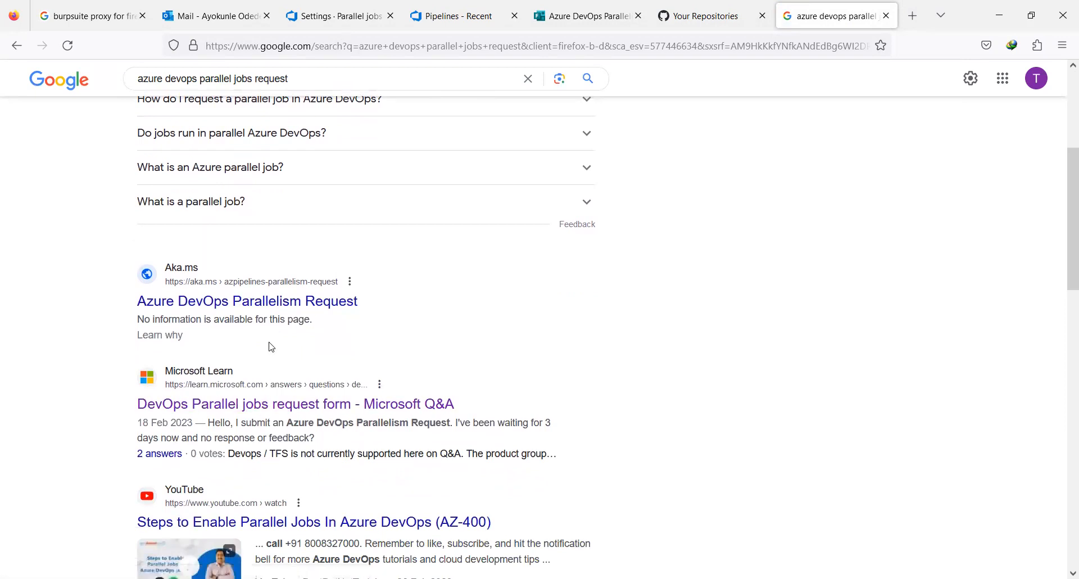
right_click(272, 408)
click(400, 161)
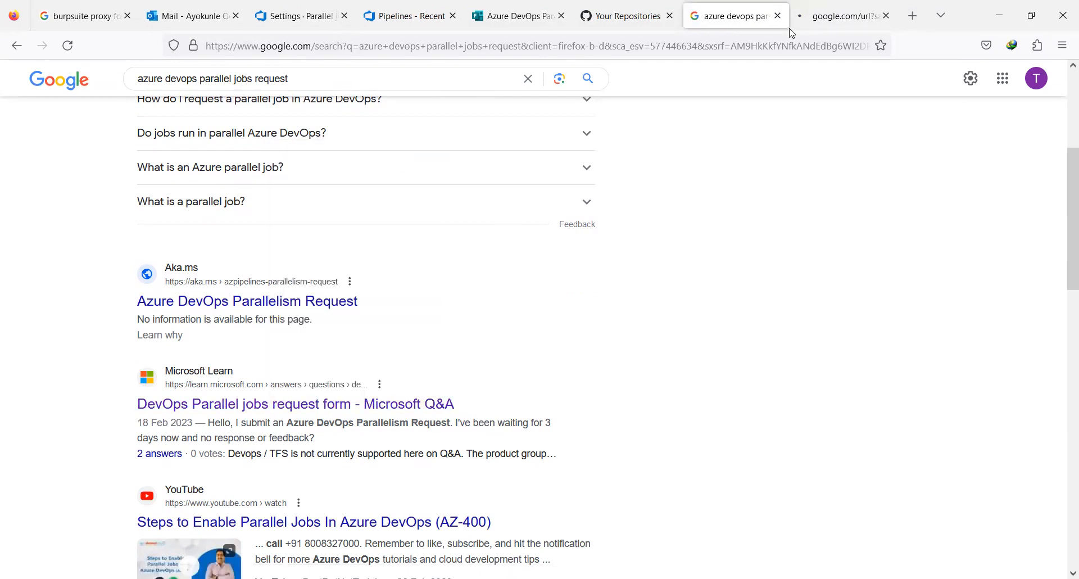
click(824, 21)
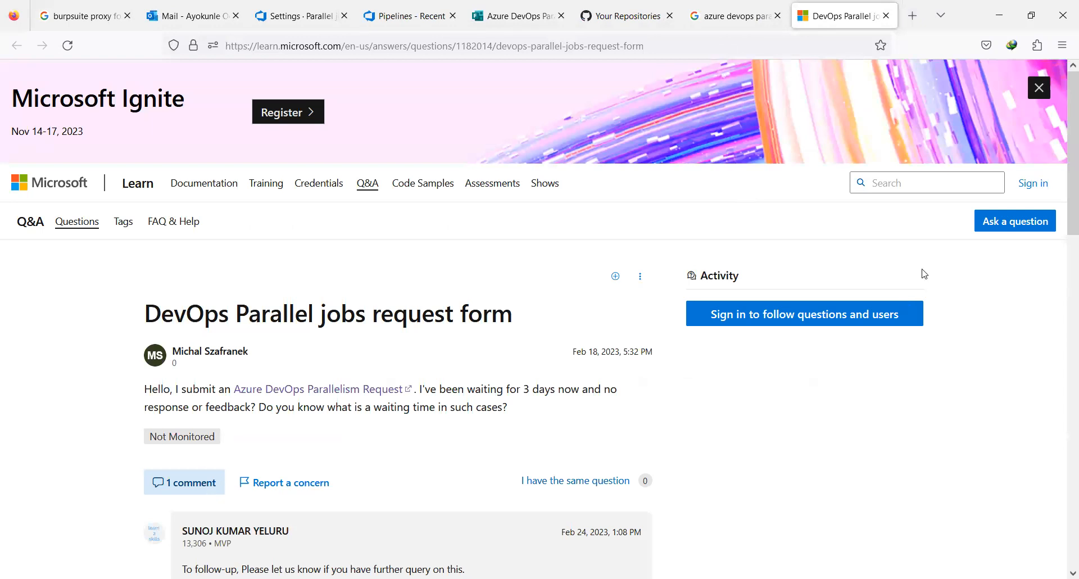
scroll(1064, 228, down, 3)
scroll(1064, 229, down, 6)
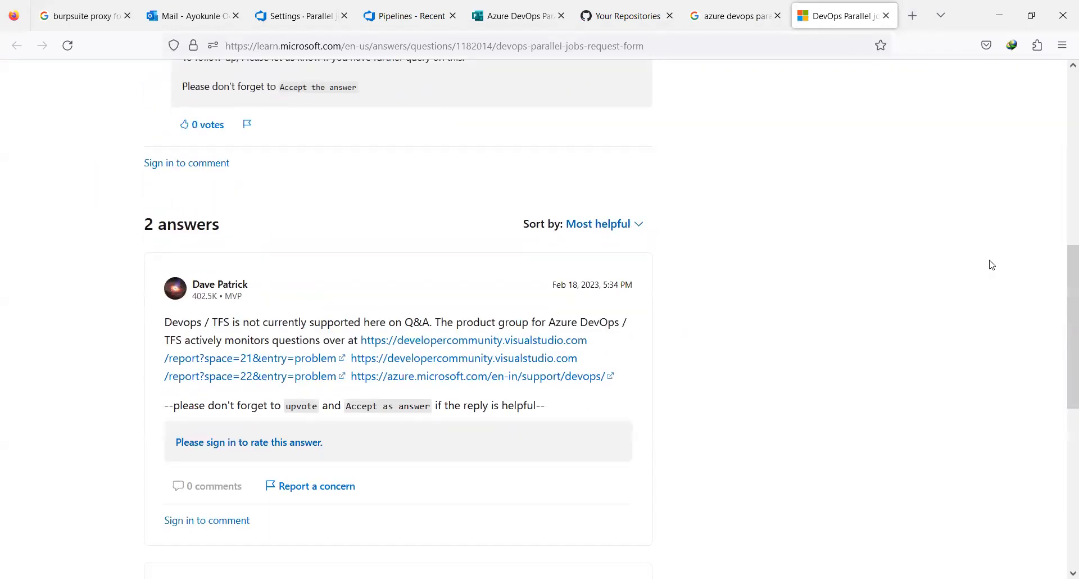
drag(1064, 250, 1063, 95)
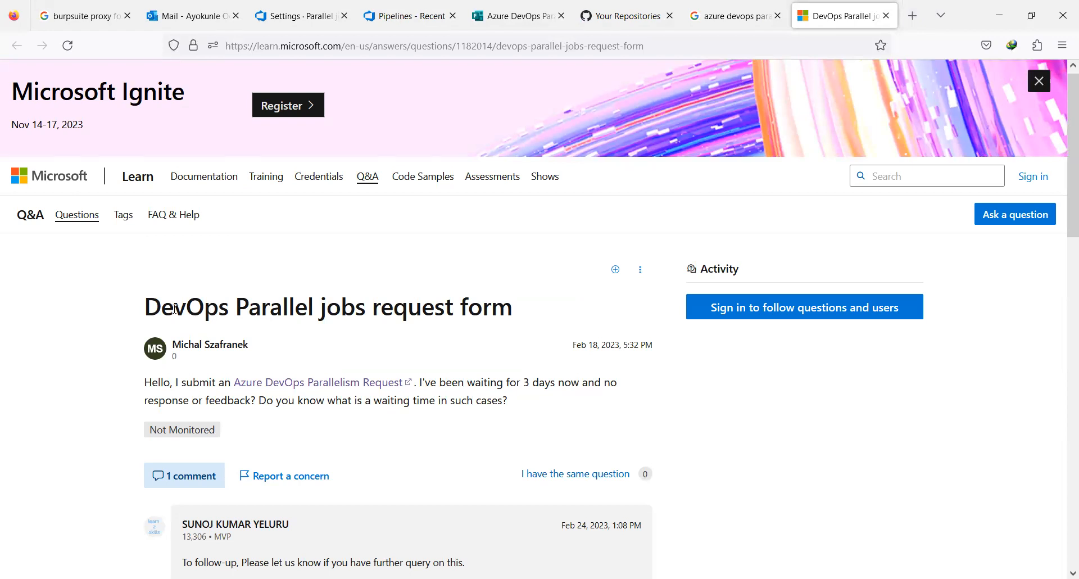
drag(147, 306, 327, 319)
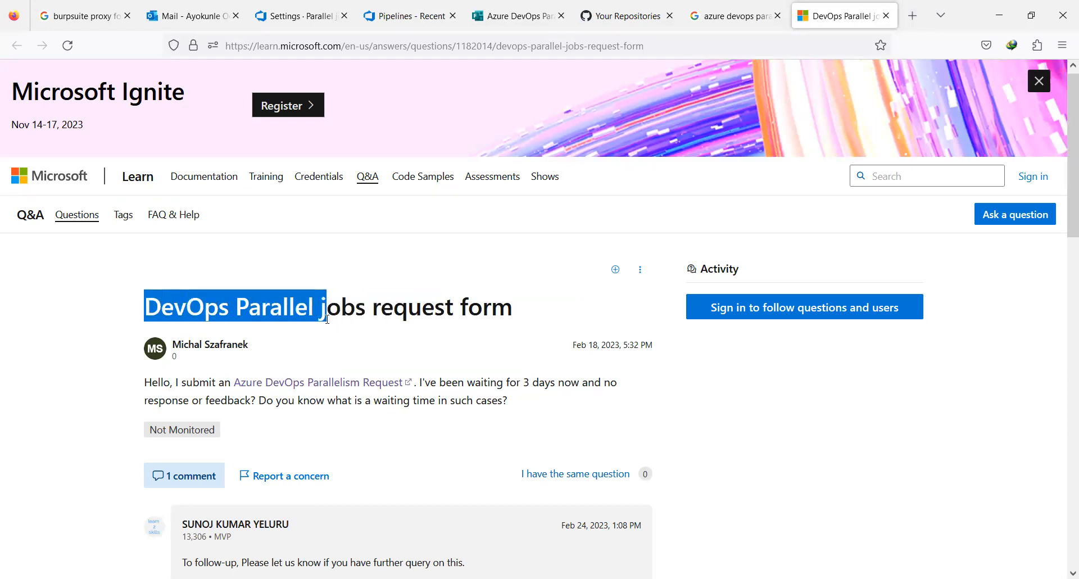
Search the web from the Q&A tab for "parallel jobs in azure devops".
click(488, 45)
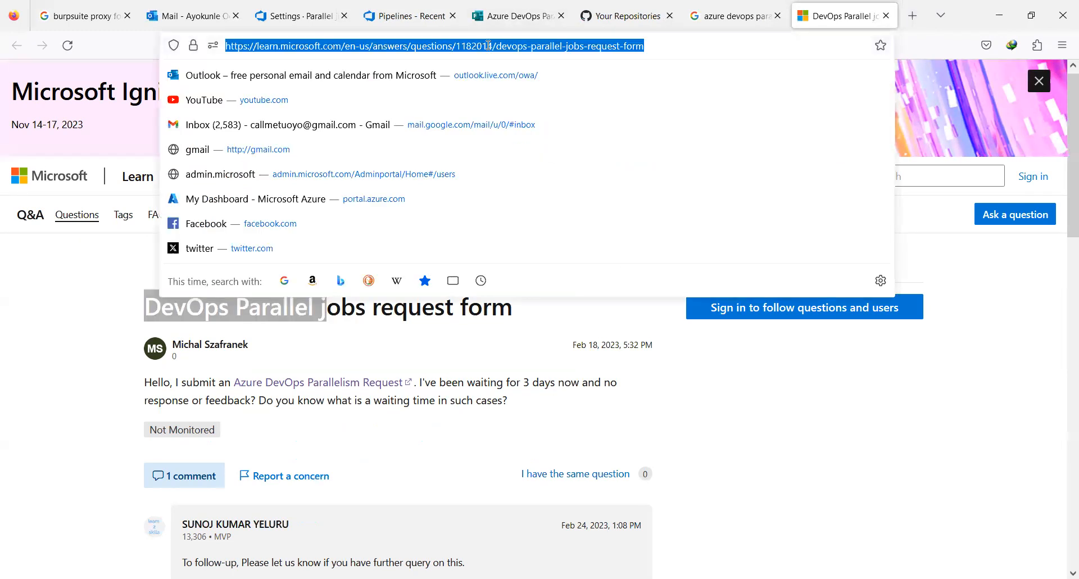
text(parra)
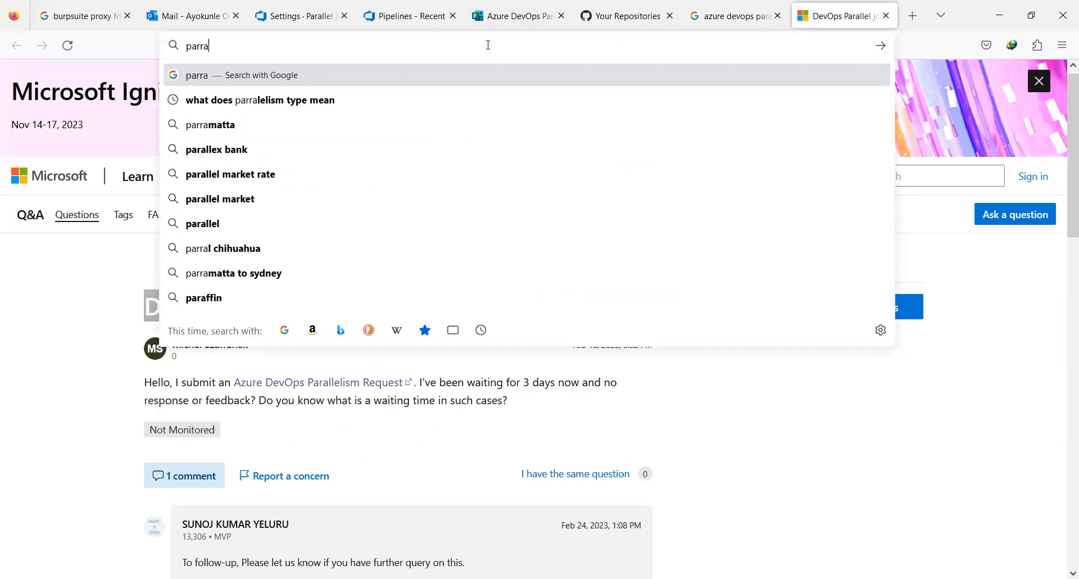
text(llel jobs)
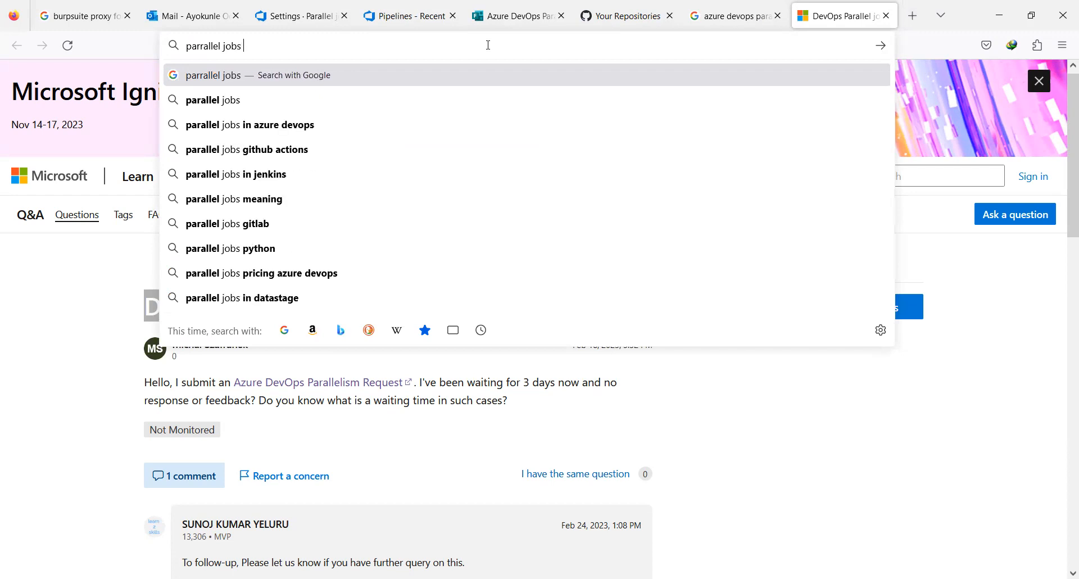
key(Down)
key(Down)
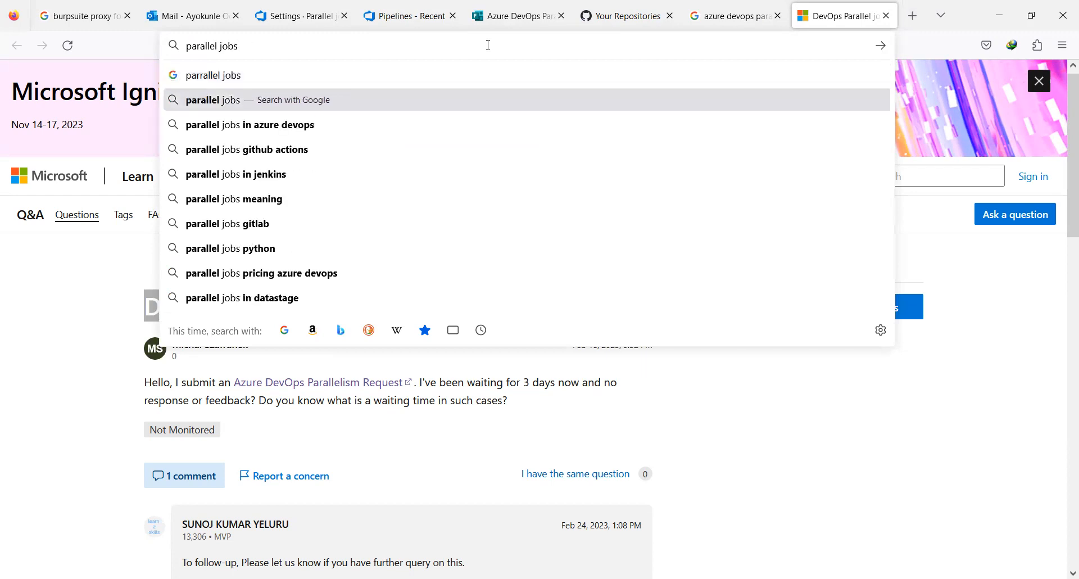
key(Return)
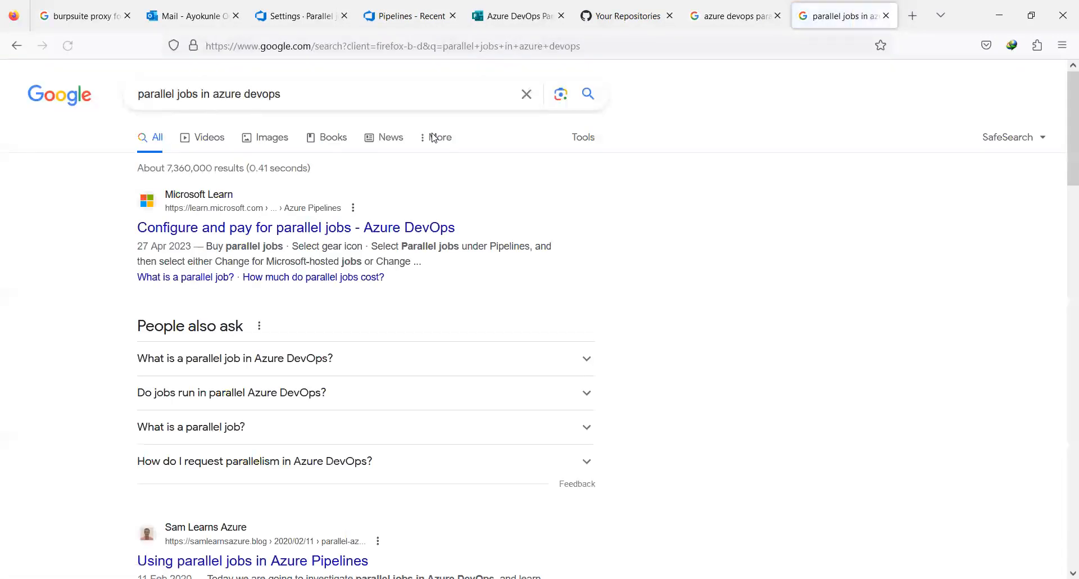
Open the "Configure and pay for parallel jobs" result in a new tab and read its note on requesting the free grant.
right_click(356, 228)
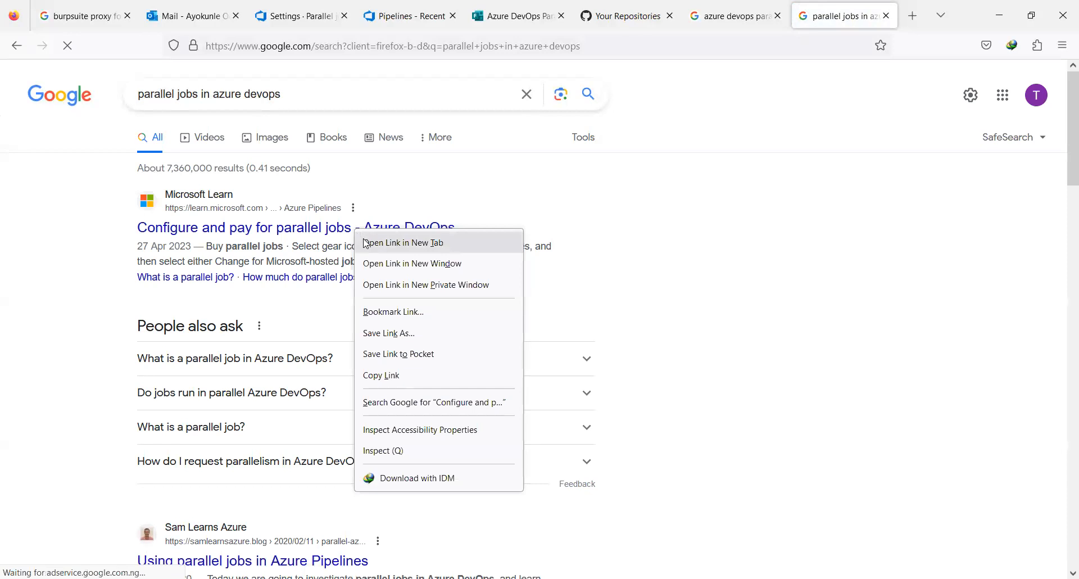
click(364, 242)
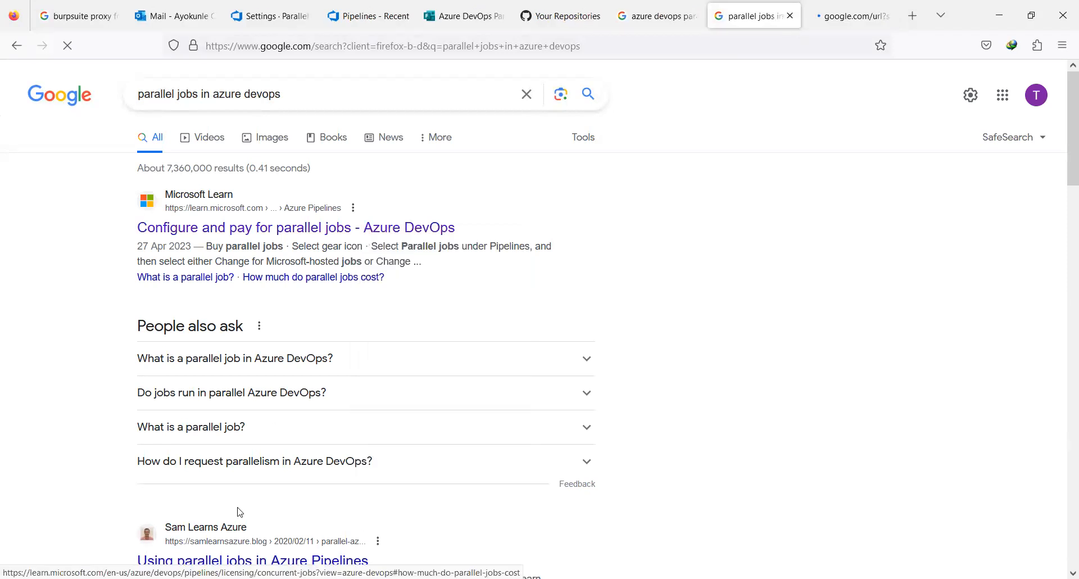
click(837, 12)
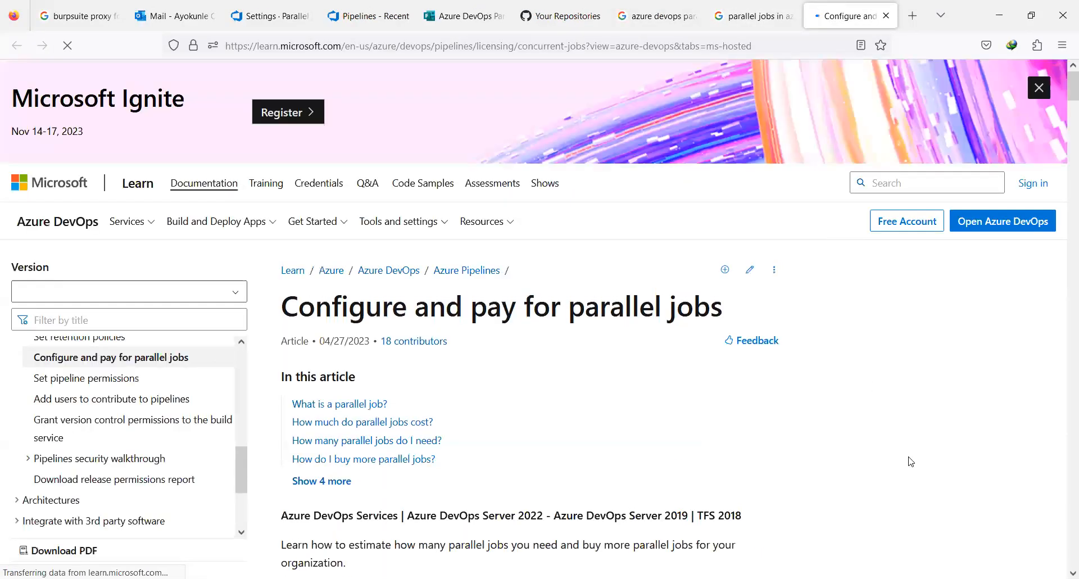
scroll(910, 462, down, 5)
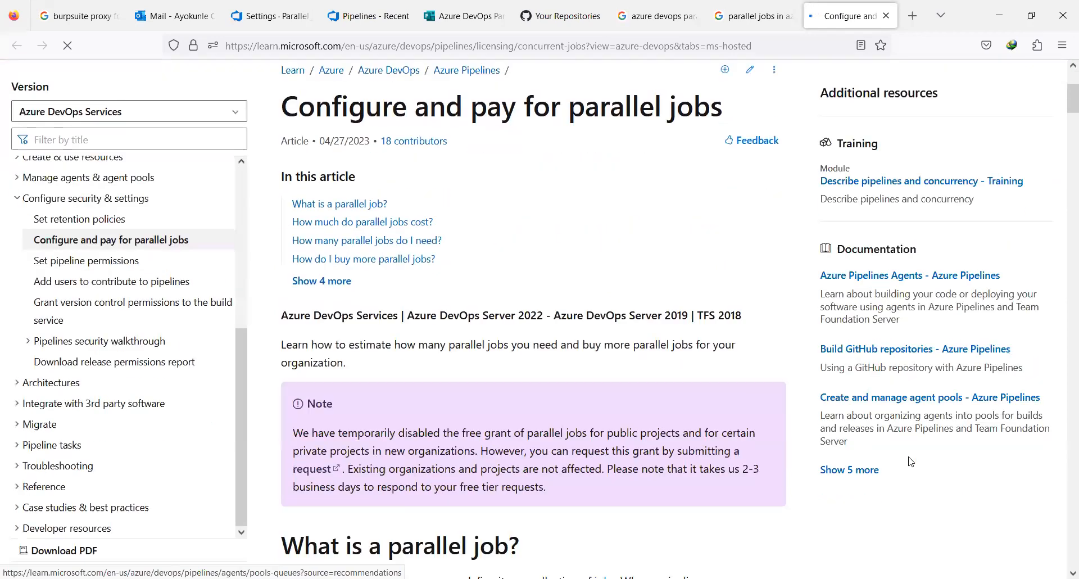
scroll(910, 462, down, 2)
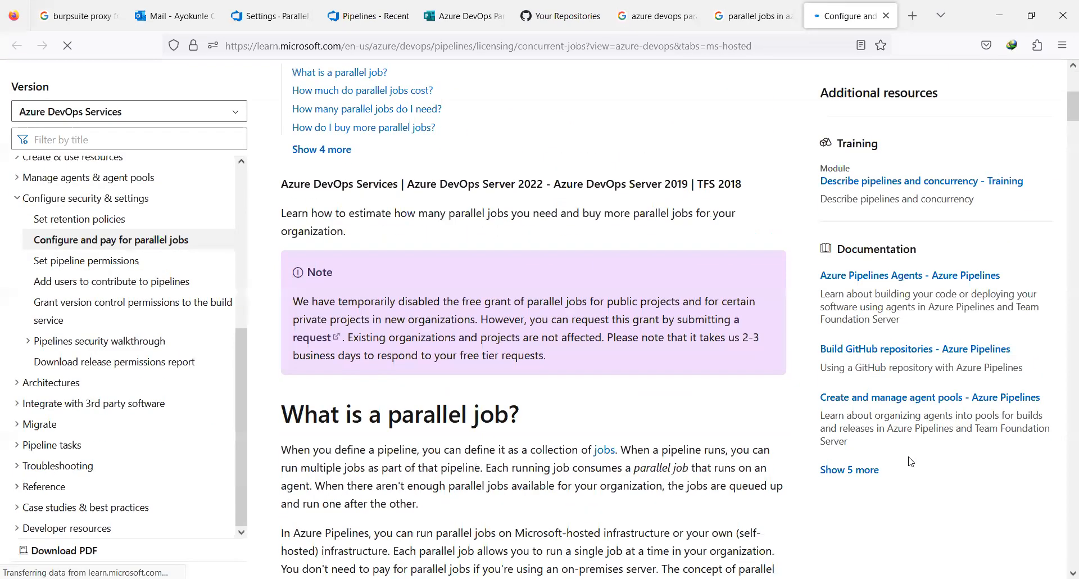
scroll(910, 461, down, 2)
scroll(910, 461, up, 4)
scroll(910, 462, down, 2)
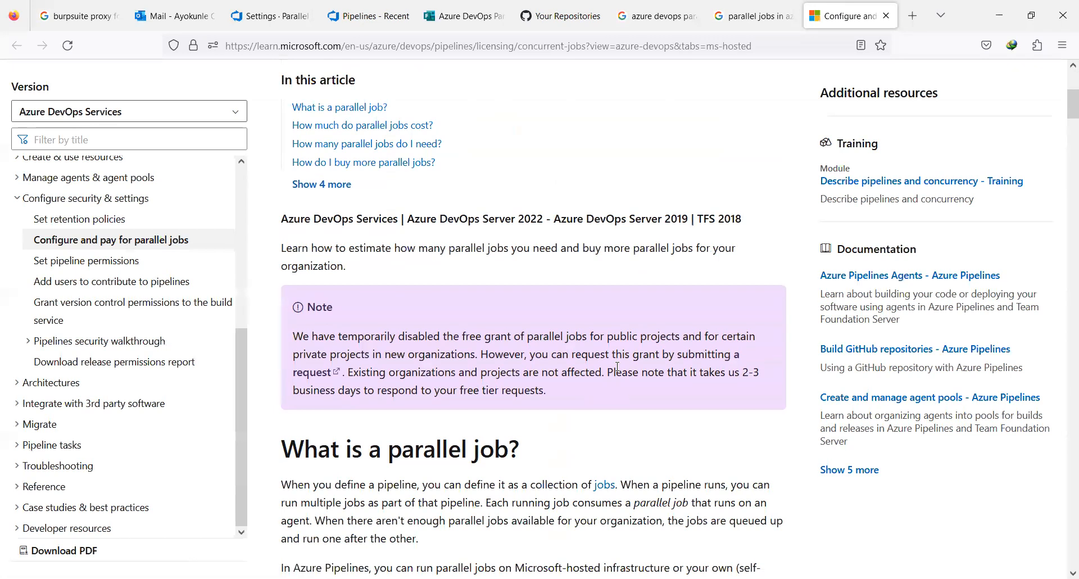
Close the two Google search results tabs, keeping the Microsoft Learn article open.
click(770, 15)
click(792, 17)
click(666, 17)
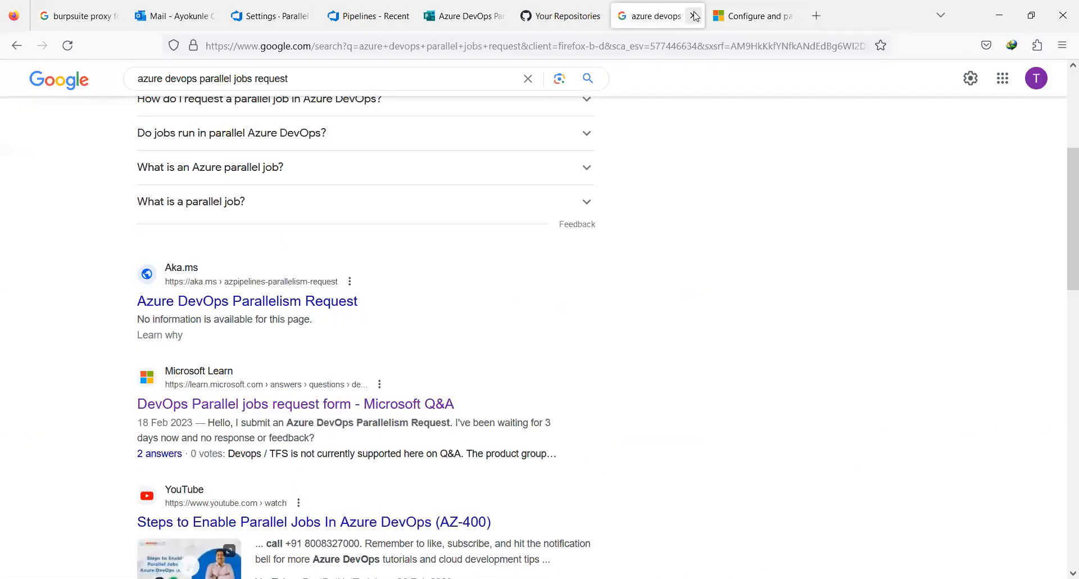
click(693, 16)
Choose Public as the project type in the Azure DevOps Parallelism Request form and review the remaining questions.
click(467, 18)
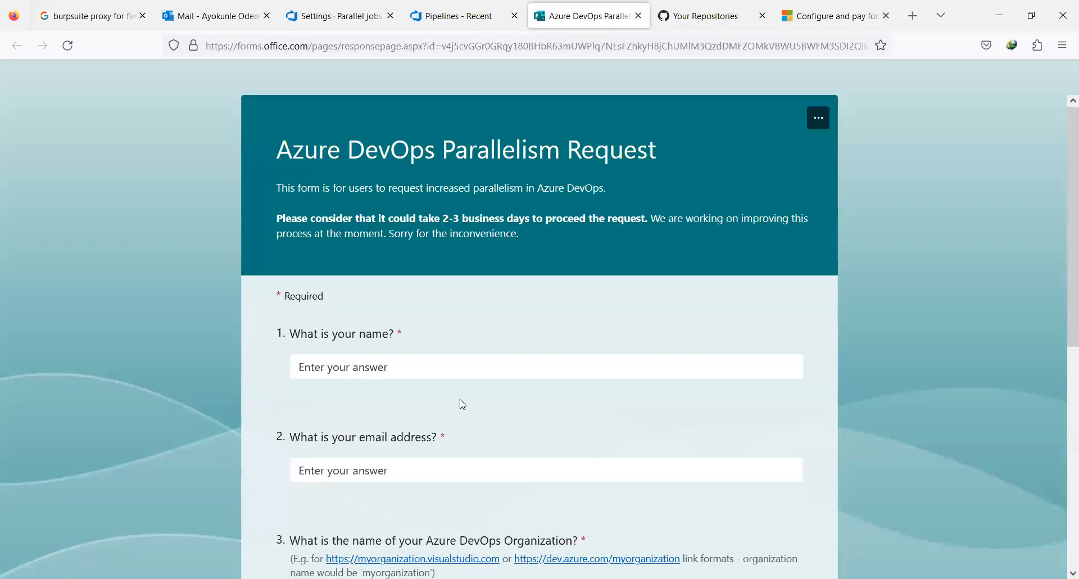
scroll(1063, 220, down, 1)
scroll(1064, 221, down, 5)
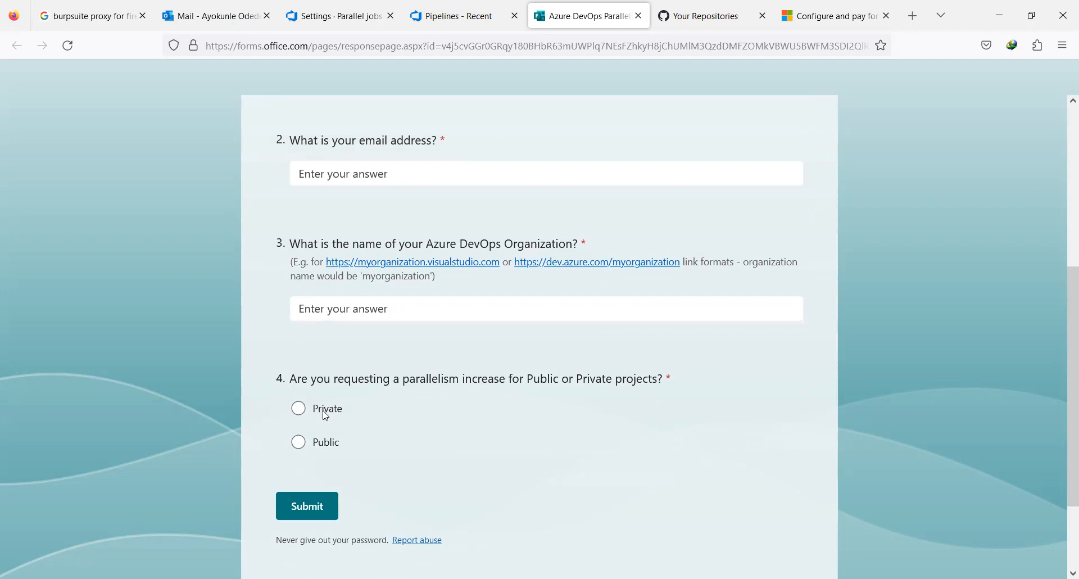
click(301, 412)
click(300, 445)
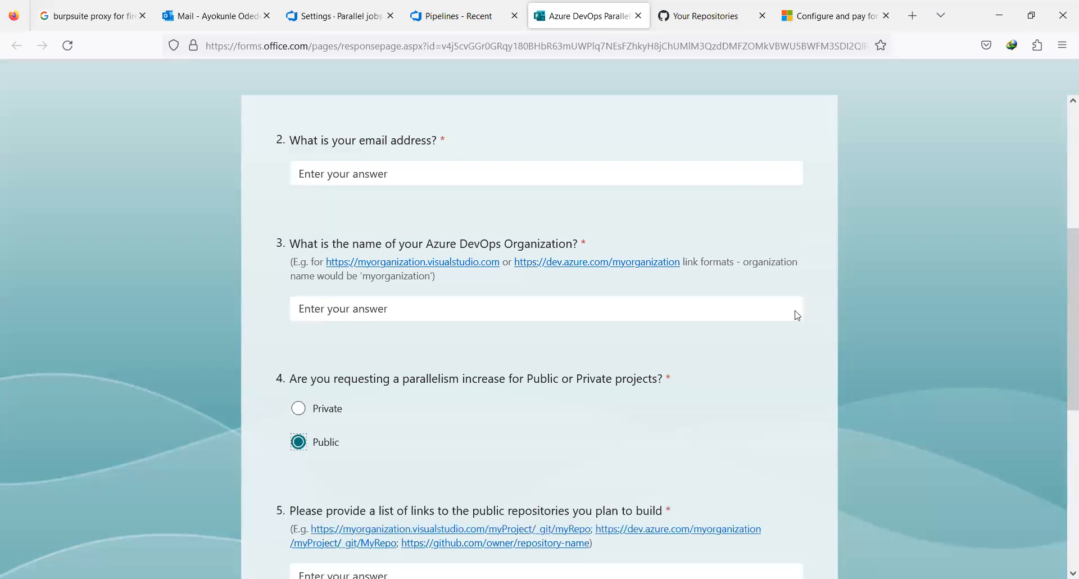
drag(1060, 308, 1063, 430)
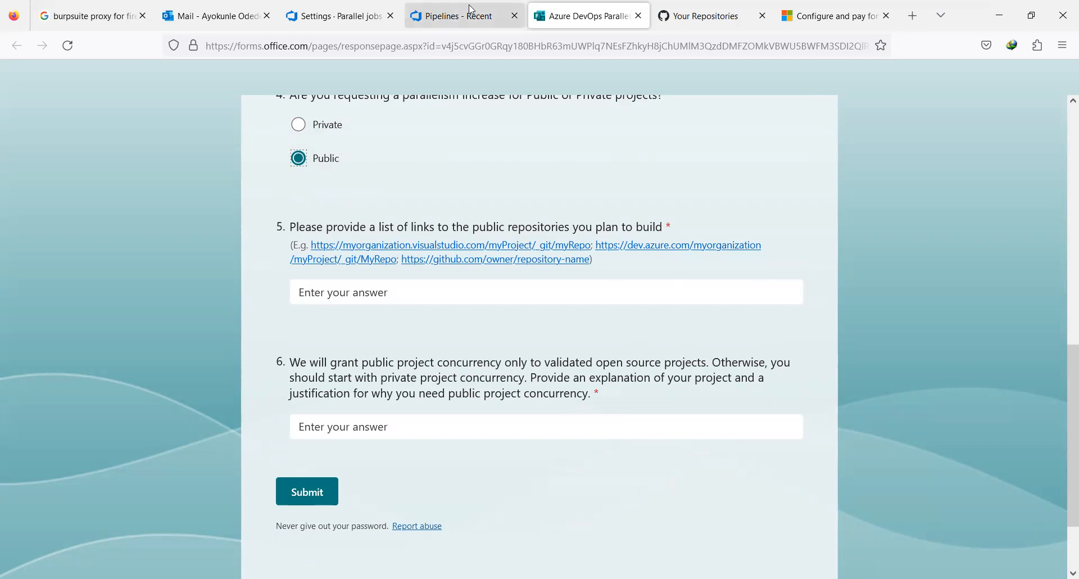
Review the CCAK PRJ project's parallel jobs settings alongside the request form and switch to the project's Pipelines page.
click(358, 25)
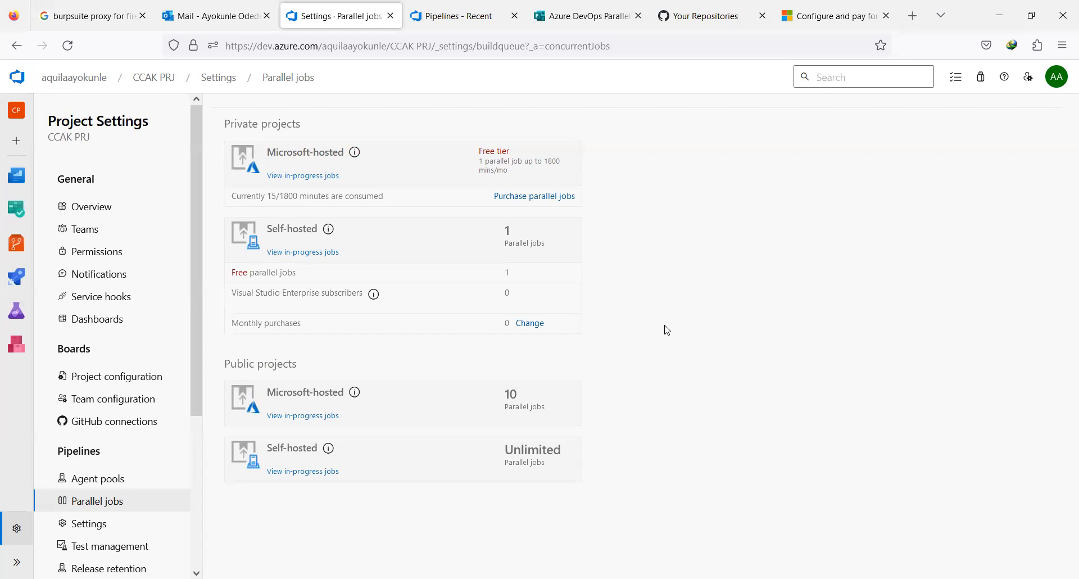
click(584, 16)
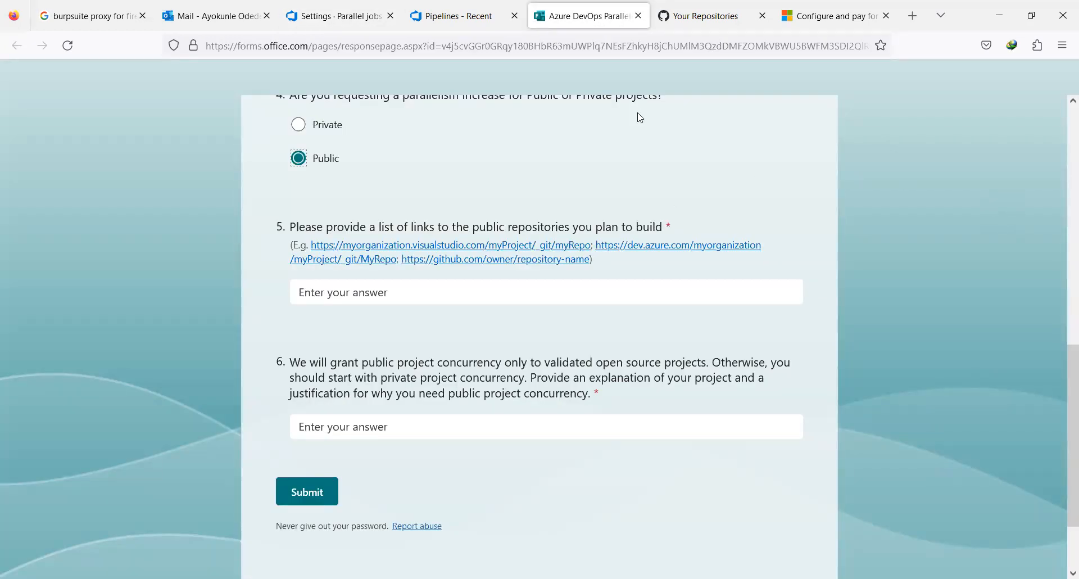
click(364, 21)
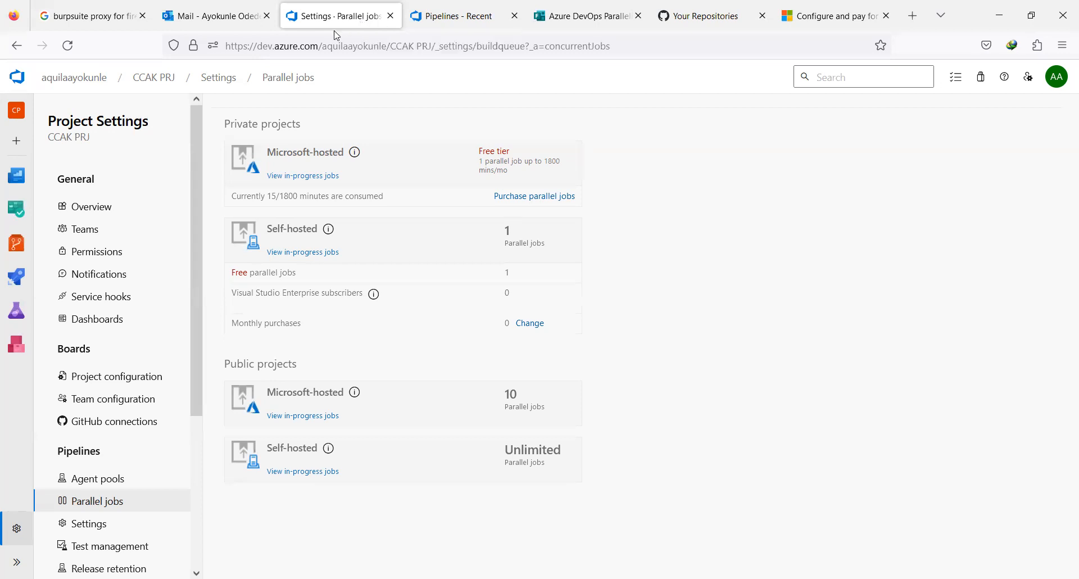
click(458, 19)
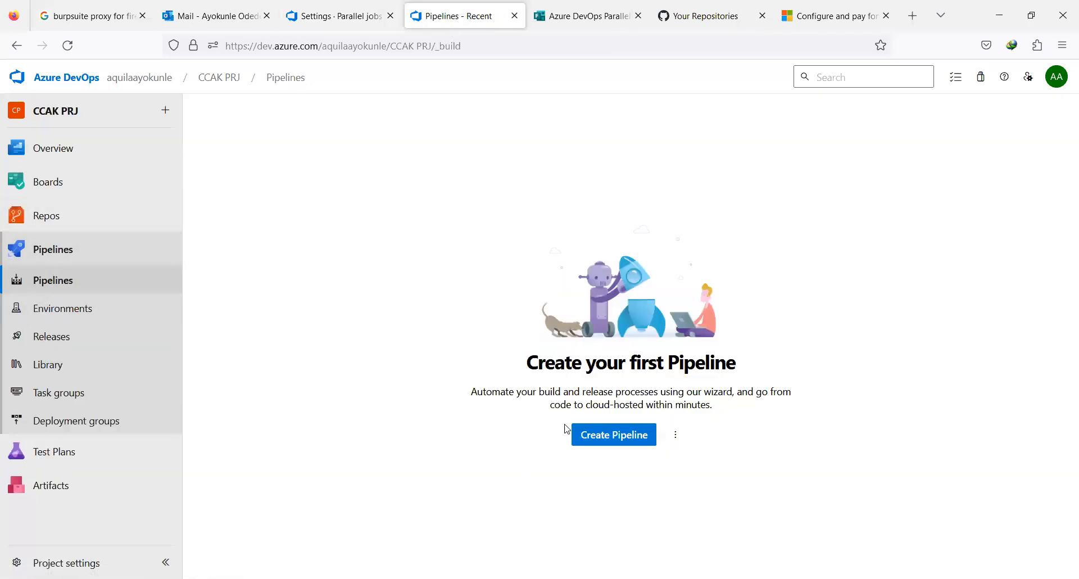
Start a new pipeline with GitHub as the code source and the wordpressperson/ccak1 repository selected.
click(595, 439)
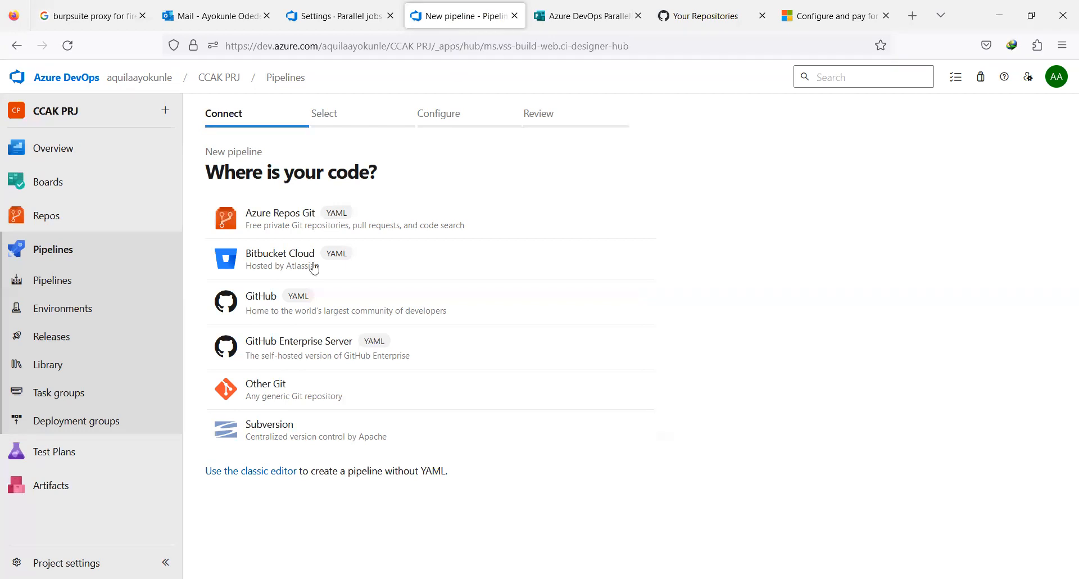
click(356, 308)
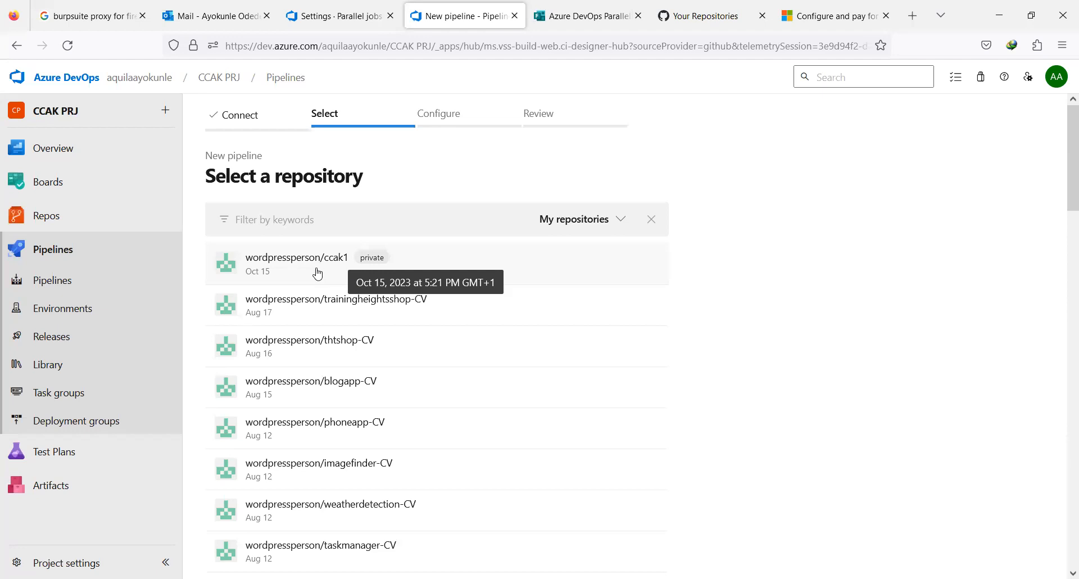
click(353, 272)
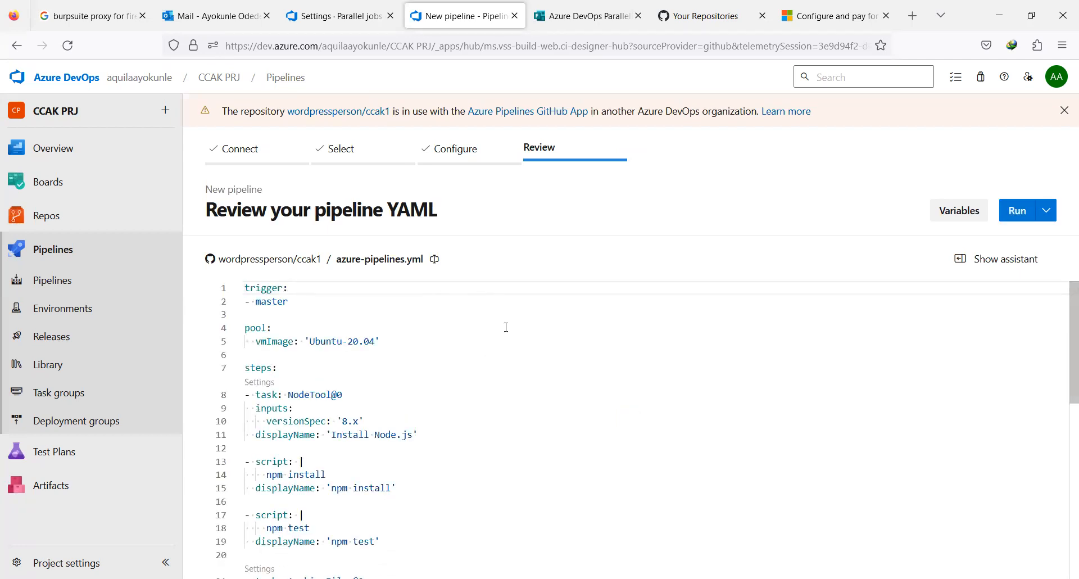
Examine azure-pipelines.yml from the trigger and pool settings through the Node.js, npm, archive and publish tasks, and return to its beginning.
click(415, 327)
key(Down)
key(Down)
key(Down)
key(Down)
key(Down)
key(Down)
key(Down)
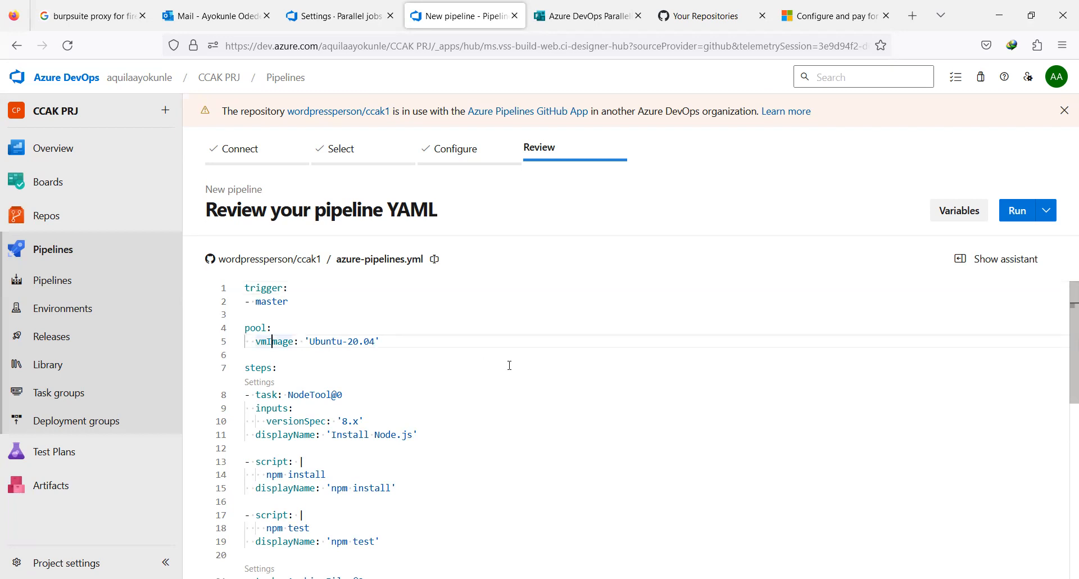
key(Down)
key(Down)
key(Down)
key(Down)
key(Down)
key(Down)
key(Down)
key(Down)
key(Down)
key(Down)
key(Down)
key(Down)
key(Down)
key(Down)
key(Down)
key(Down)
key(Down)
key(Down)
key(Down)
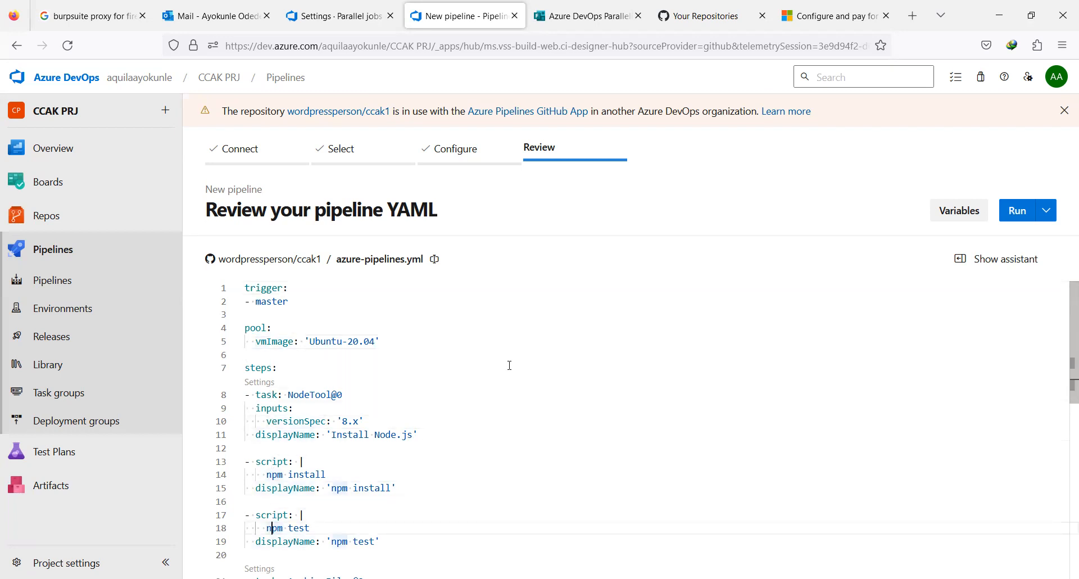
key(Up)
key(Up)
key(Up)
key(Up)
key(Up)
key(Up)
key(Up)
key(Up)
key(Up)
key(Up)
key(Up)
key(Up)
key(Up)
key(Up)
key(Up)
key(Up)
key(Up)
key(Up)
key(Up)
key(Up)
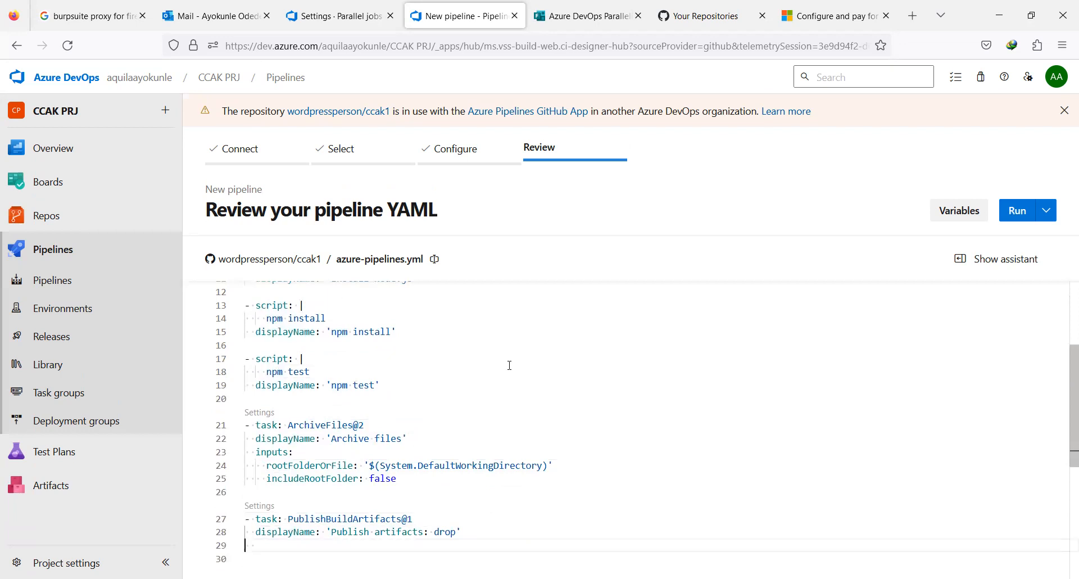
key(Up)
key(Up)
key(Up)
key(Up)
key(Up)
key(Up)
key(Up)
key(Down)
key(Down)
key(Down)
key(Down)
key(ctrl+Right)
key(ctrl+Right)
key(ctrl+Right)
key(ctrl+Right)
key(ctrl+Right)
key(Down)
key(Down)
key(Down)
key(Down)
key(Down)
key(Down)
key(Down)
key(Down)
key(Down)
key(Down)
key(Down)
key(Down)
key(Down)
key(Down)
key(Down)
key(Down)
key(Down)
key(Down)
key(Down)
key(Down)
key(Down)
key(Down)
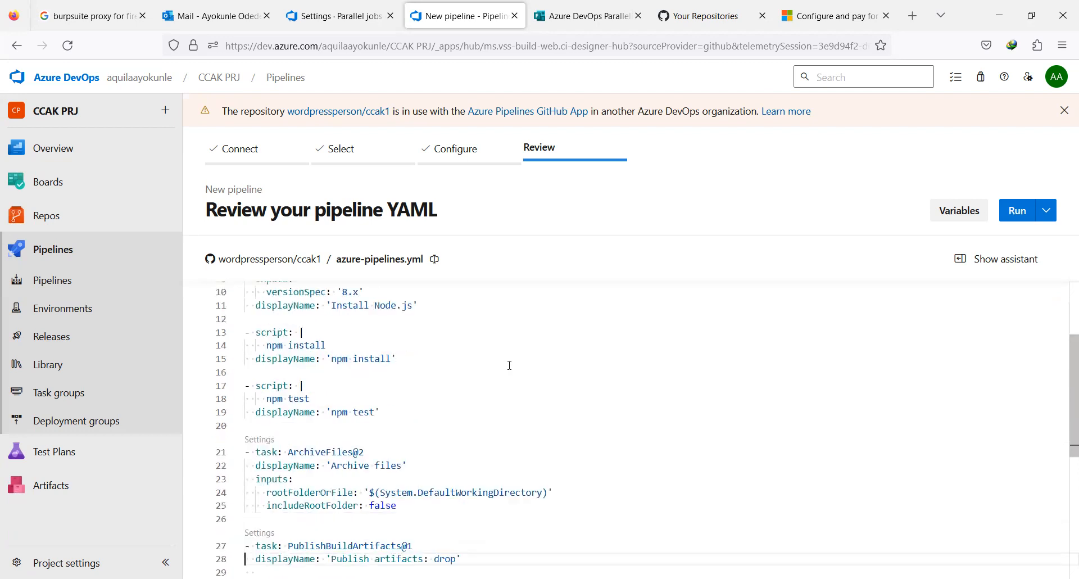
key(Down)
key(Down)
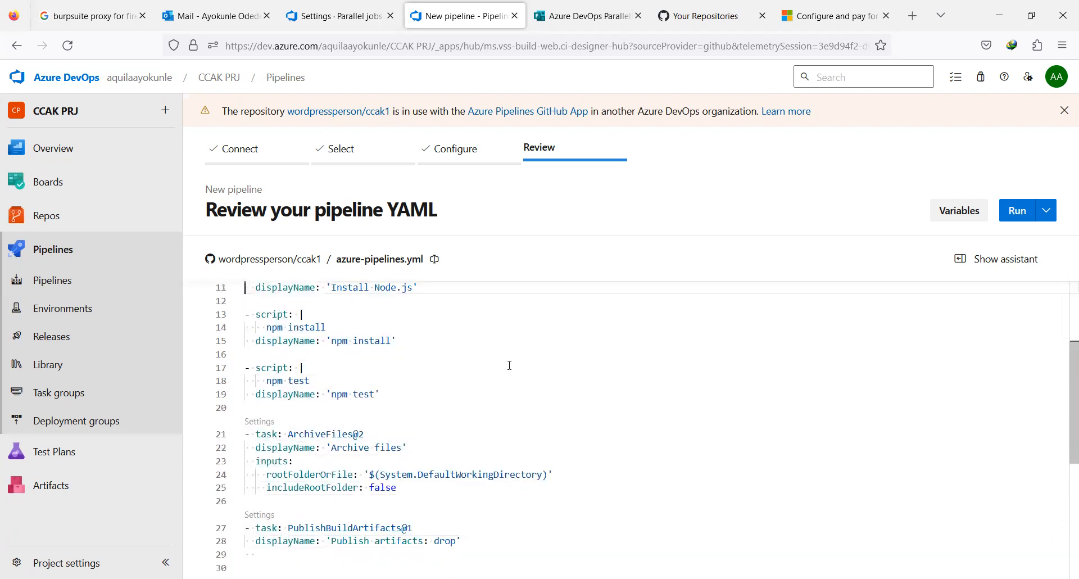
key(ctrl+Home)
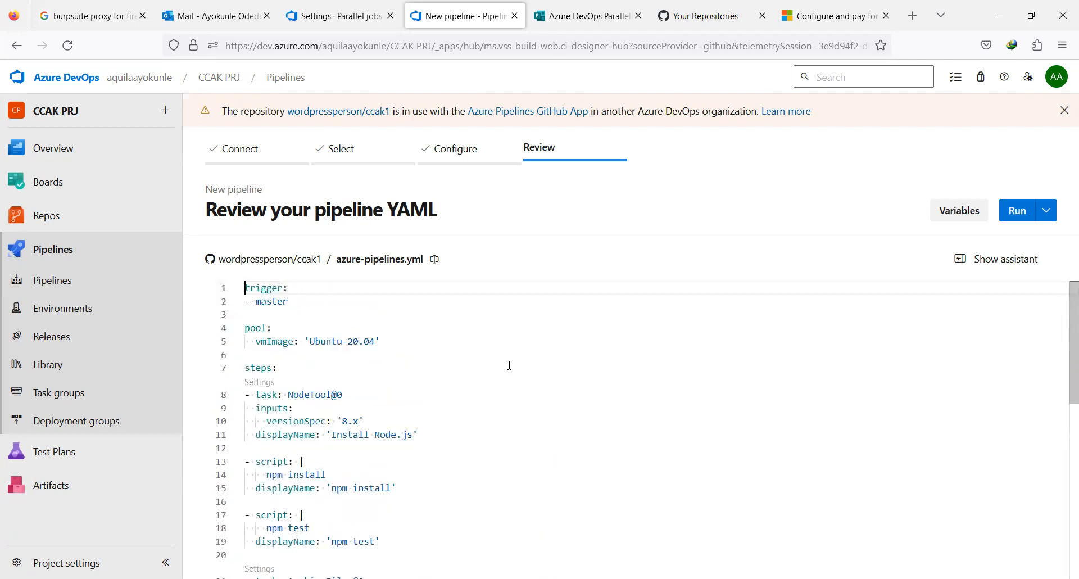
Run the reviewed pipeline and dismiss the notice about the repository's use in another Azure DevOps organization.
click(1046, 216)
click(1045, 216)
click(1020, 212)
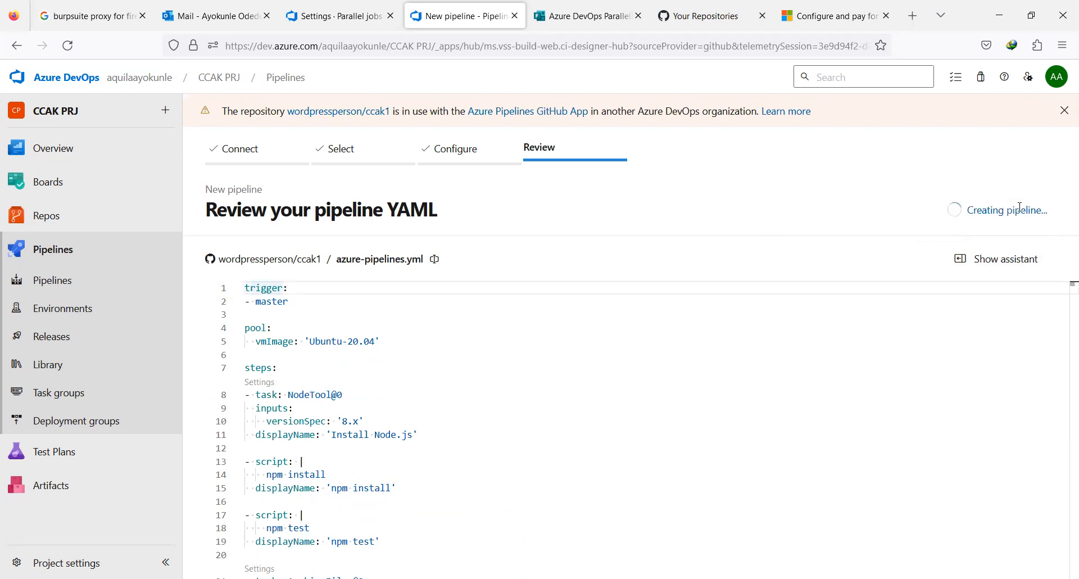
click(1063, 110)
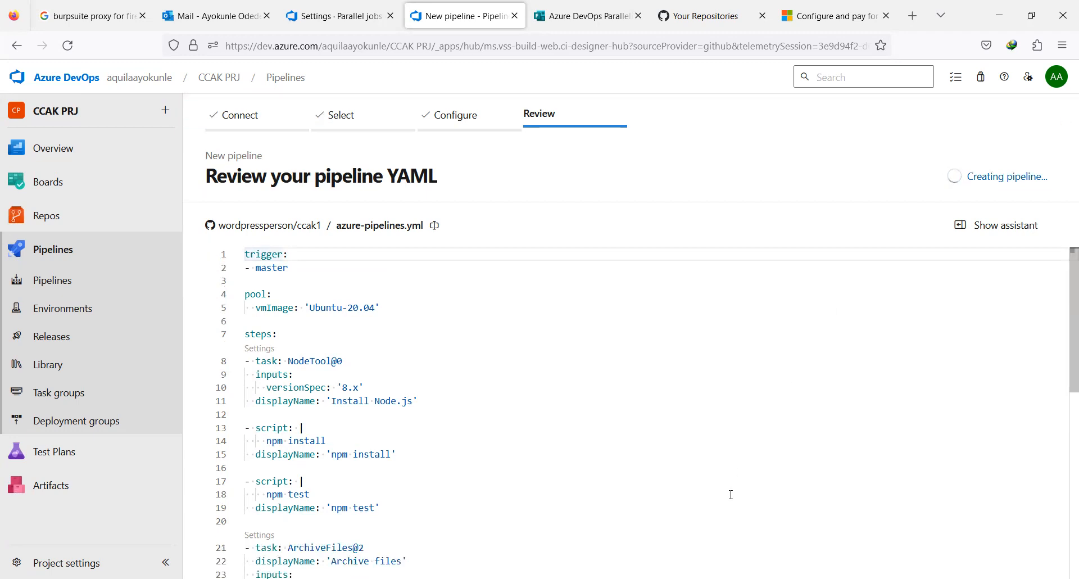